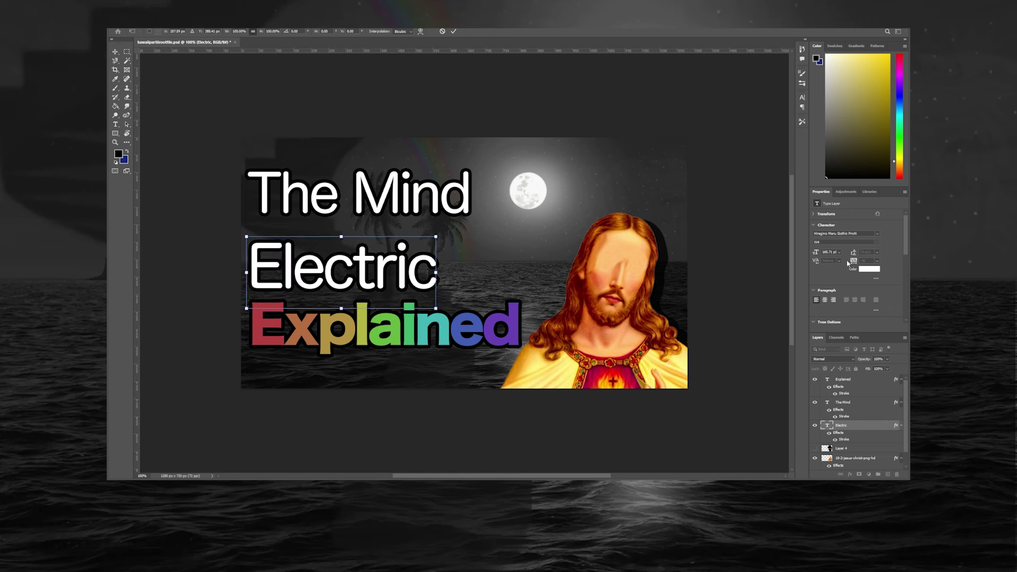
# - Finish the transform of the "Electric" title and loosen its letter spacing
pyautogui.press('Return')
pyautogui.doubleClick(313, 273)
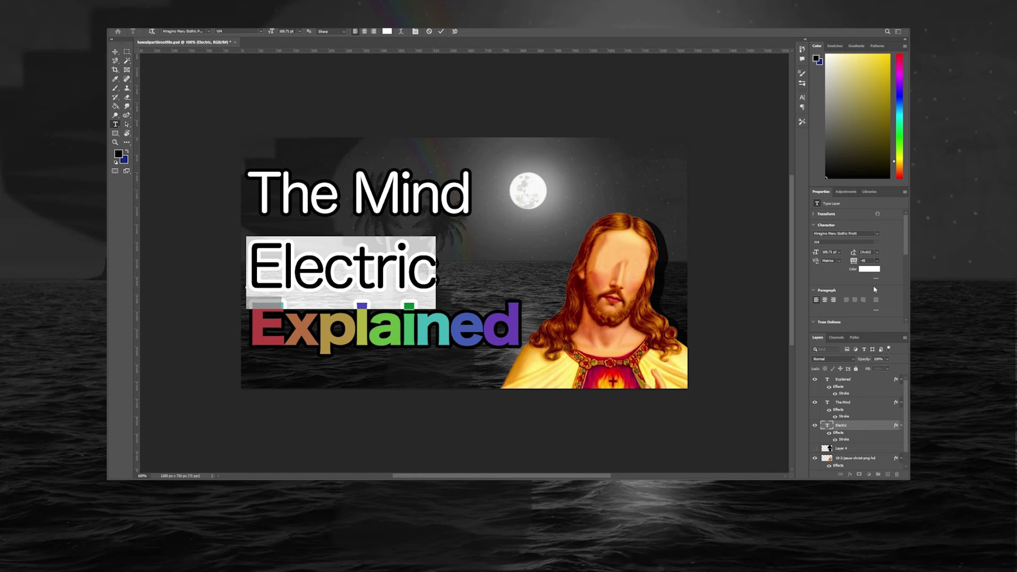
pyautogui.hotkey('alt', 'Right')
pyautogui.hotkey('alt', 'Right')
pyautogui.click(115, 52)
# - Move the "The Mind" title down closer to "Electric" and loosen its letter spacing to match
pyautogui.click(202, 113)
pyautogui.moveTo(320, 200); pyautogui.dragTo(307, 199)
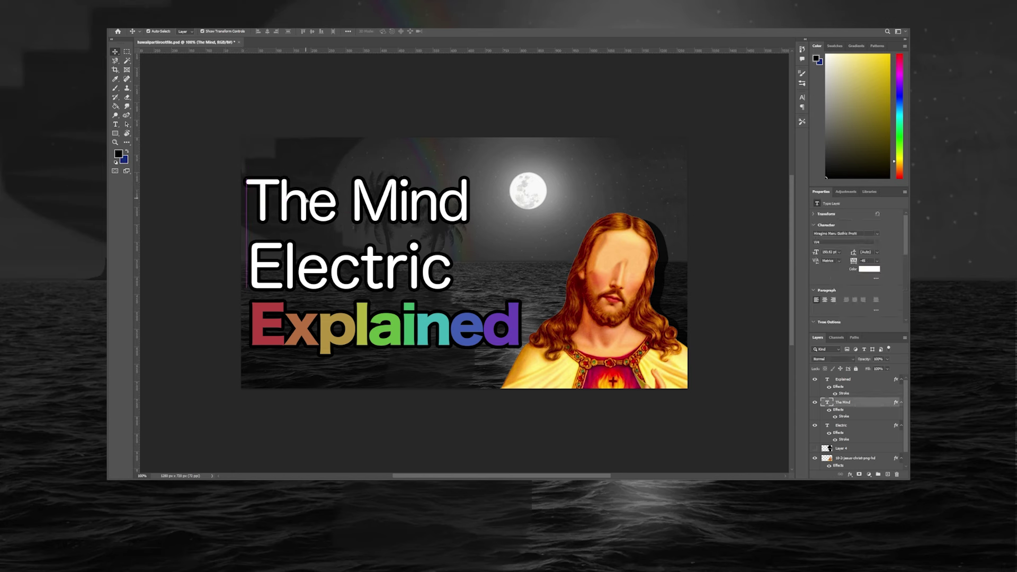
pyautogui.doubleClick(306, 200)
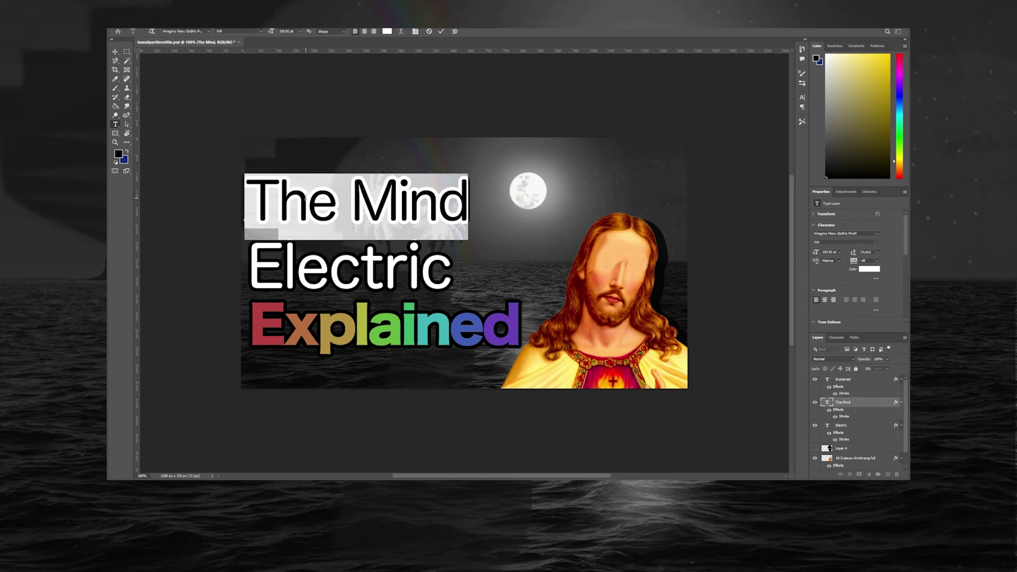
pyautogui.click(871, 290)
pyautogui.click(173, 238)
pyautogui.click(339, 257)
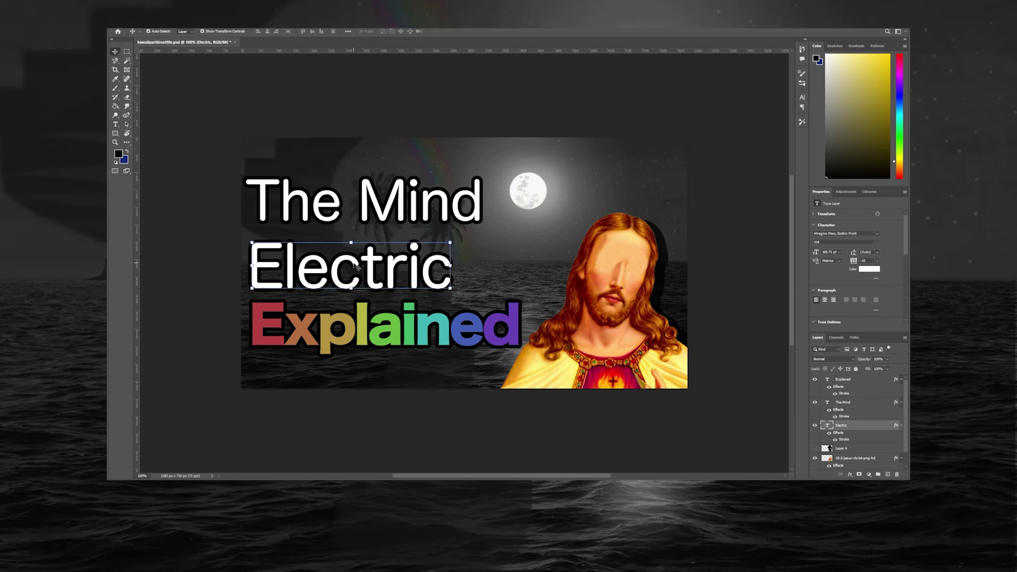
pyautogui.moveTo(324, 207); pyautogui.dragTo(323, 207)
pyautogui.doubleClick(355, 208)
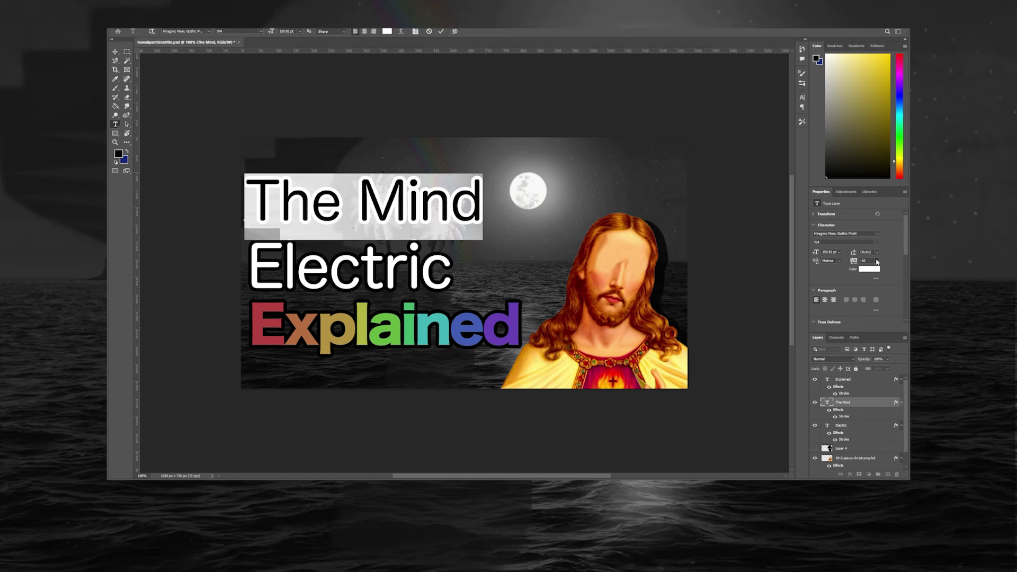
pyautogui.click(115, 51)
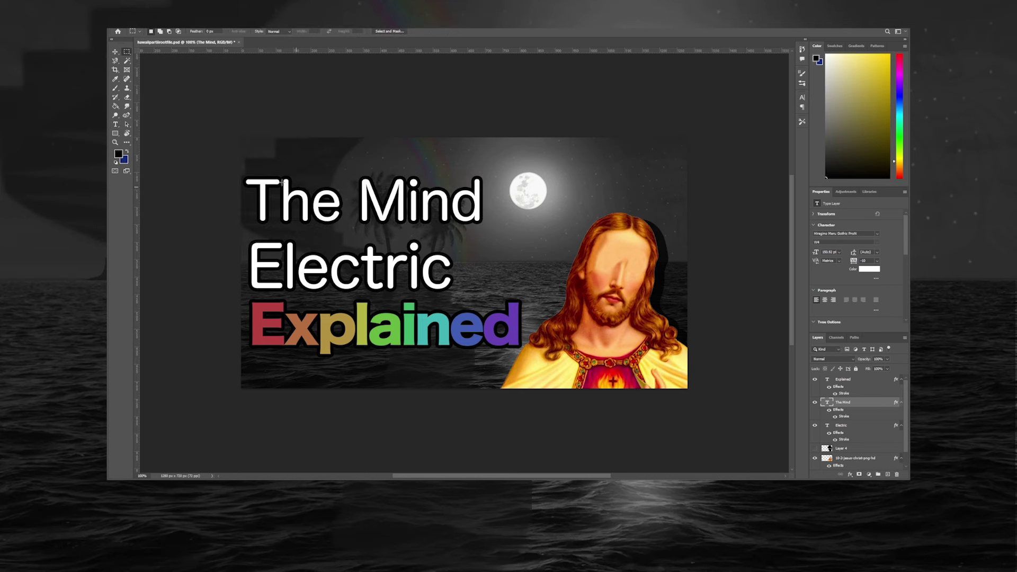
pyautogui.moveTo(340, 206); pyautogui.dragTo(341, 201)
# - Replace the Jesus figure with the brain scan image, enlarged and positioned beside the titles below the moon
pyautogui.click(604, 276)
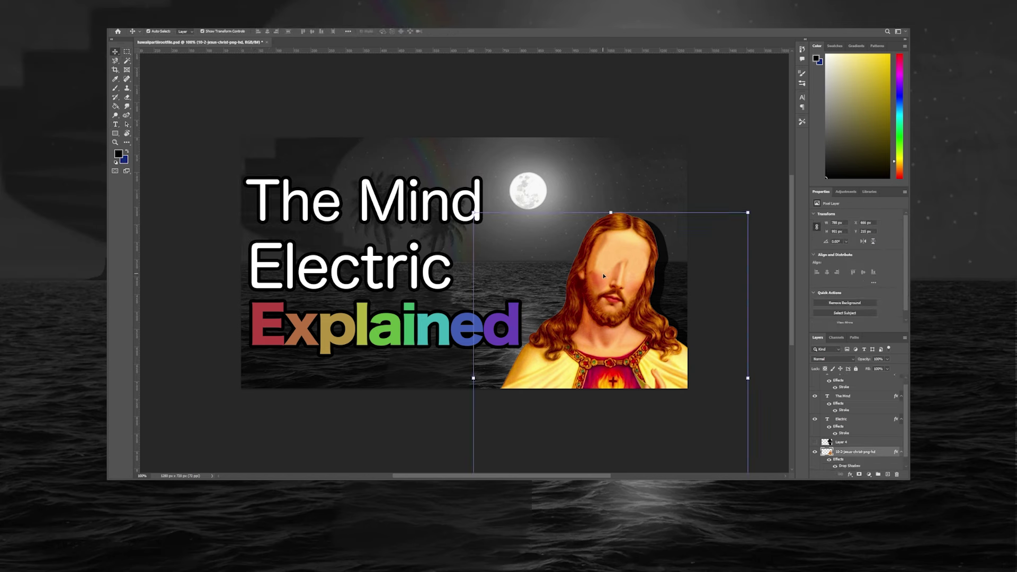
pyautogui.press('Delete')
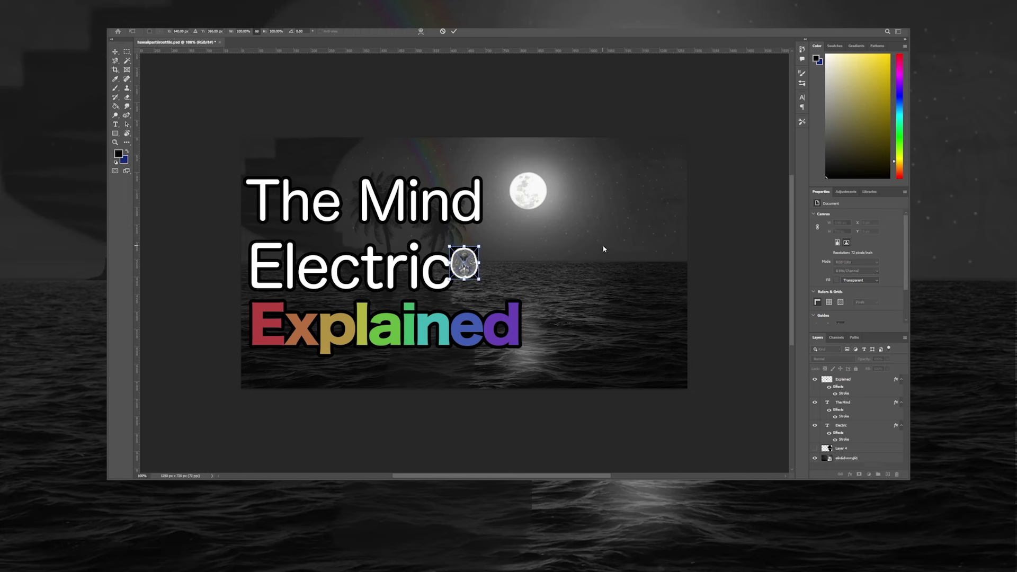
pyautogui.moveTo(465, 261); pyautogui.dragTo(535, 181)
pyautogui.moveTo(610, 244); pyautogui.dragTo(608, 262)
pyautogui.press('Return')
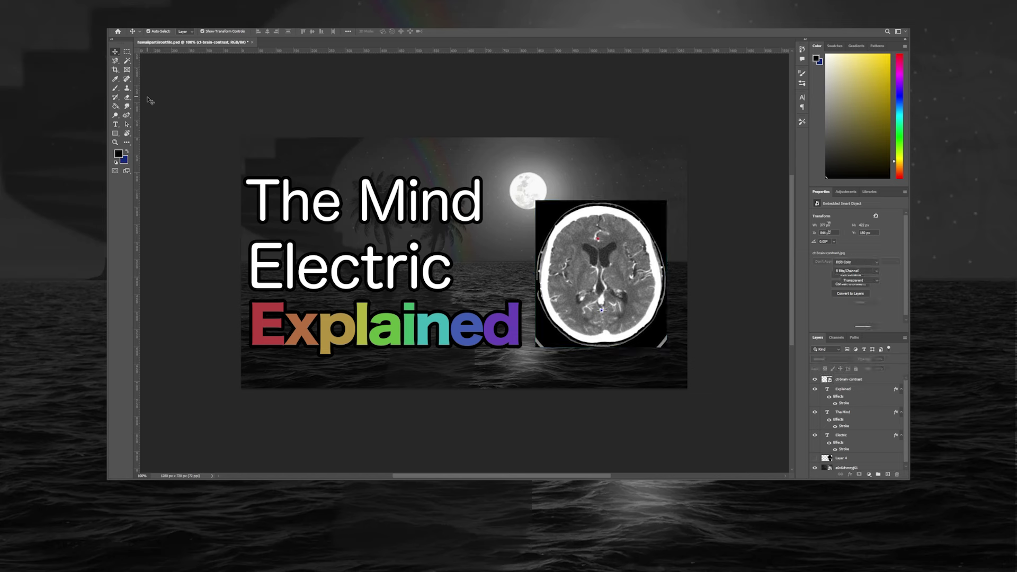
# - Rasterize the brain scan layer, remove the black background around the skull with the Magic Wand, and clear the selection
pyautogui.click(127, 60)
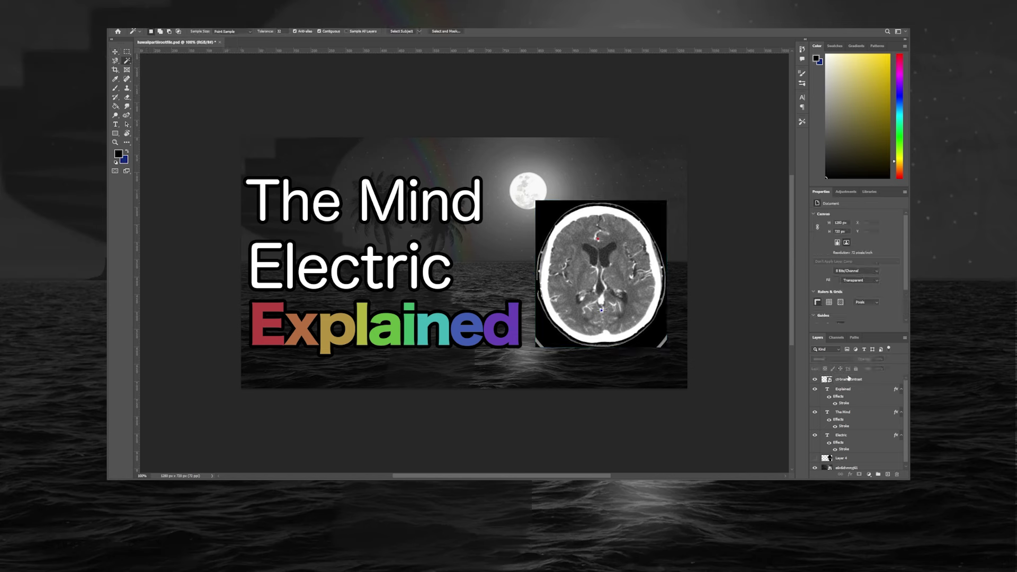
pyautogui.click(551, 221)
pyautogui.click(115, 88)
pyautogui.click(338, 152)
pyautogui.click(497, 197)
pyautogui.press('Delete')
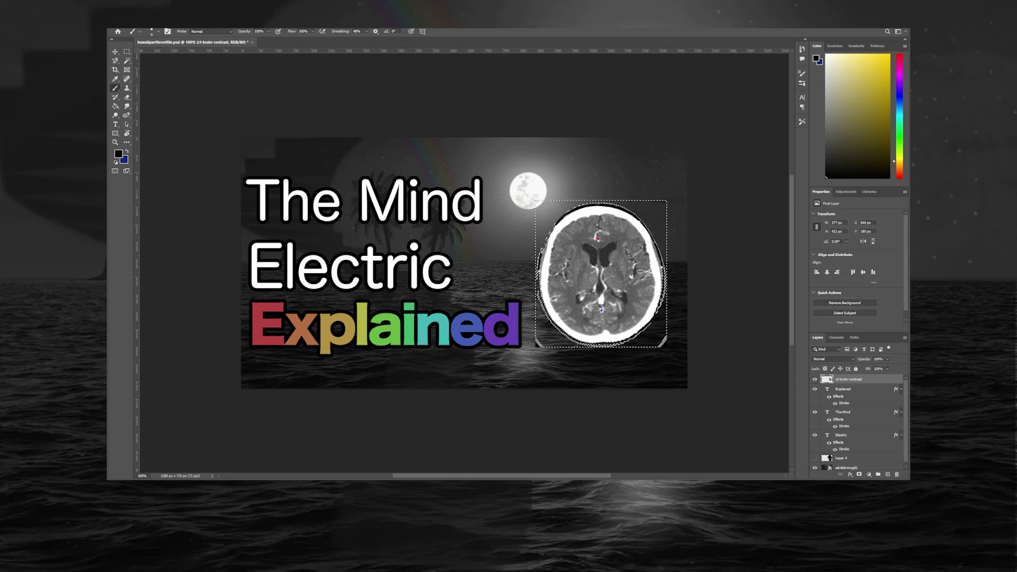
pyautogui.hotkey('ctrl', 'd')
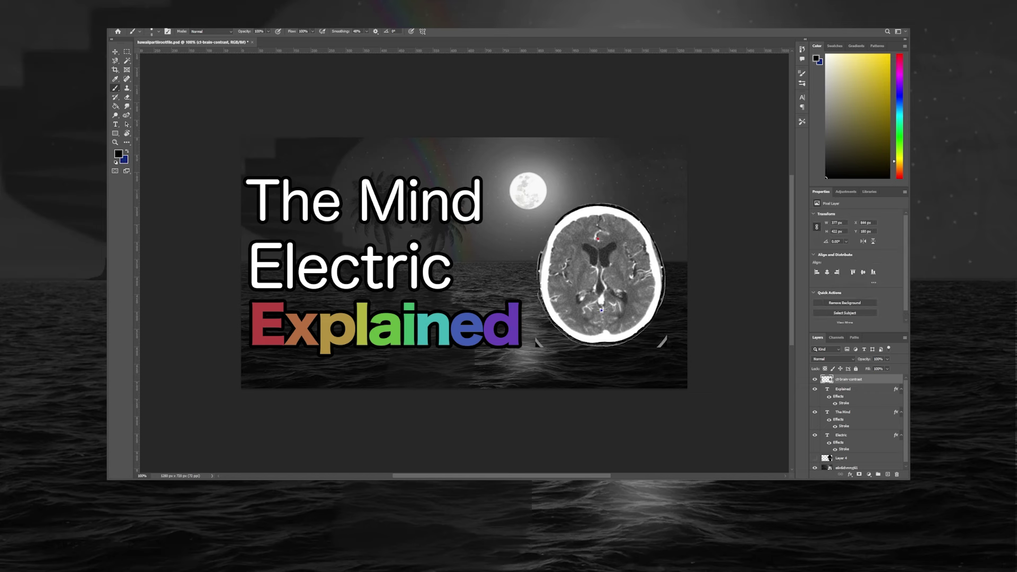
pyautogui.hotkey('ctrl', 'z')
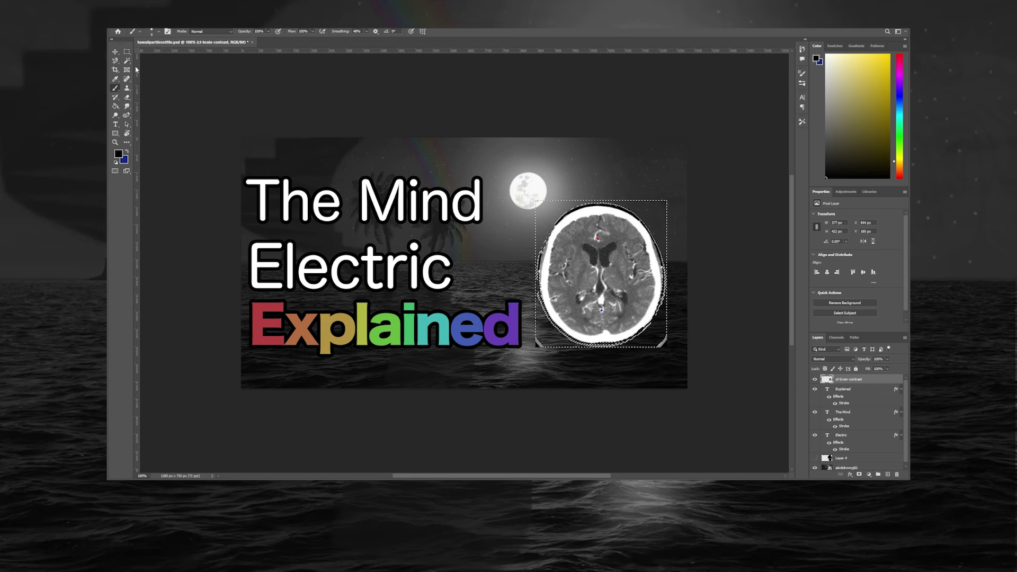
pyautogui.press('m')
pyautogui.hotkey('ctrl', 'd')
# - Erase the leftover corner fragments and dark fringe around the skull on the brain scan layer
pyautogui.click(127, 97)
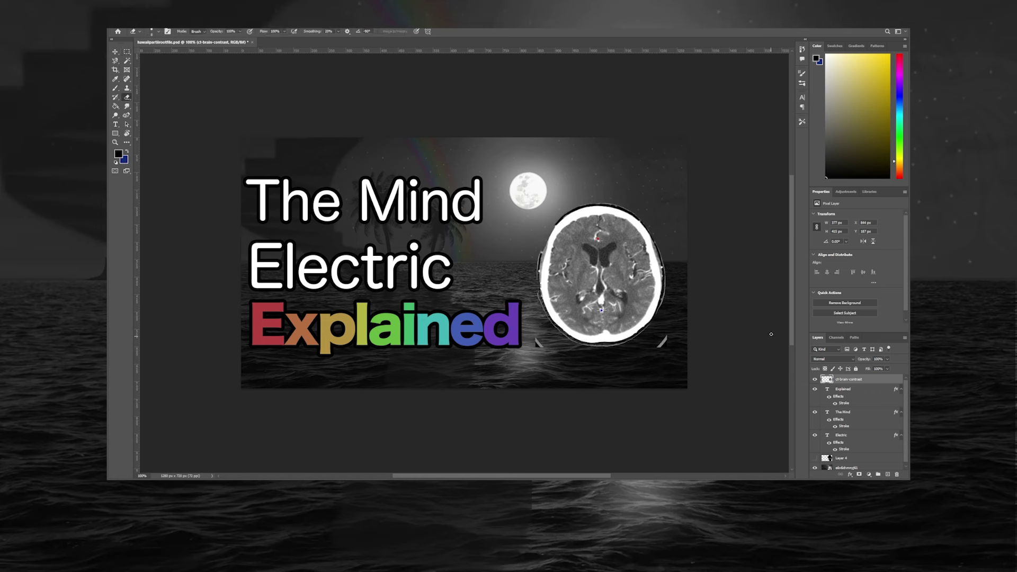
pyautogui.moveTo(538, 346); pyautogui.dragTo(538, 355)
pyautogui.moveTo(665, 338); pyautogui.dragTo(655, 351)
pyautogui.moveTo(556, 330)
pyautogui.mouseDown()
pyautogui.moveTo(605, 348)
pyautogui.moveTo(585, 348)
pyautogui.moveTo(648, 326)
pyautogui.moveTo(665, 292)
pyautogui.moveTo(656, 237)
pyautogui.mouseUp()
# - Enlarge the brain scan, reposition it just beside the titles, and ready the Eraser on its layer for edge cleanup
pyautogui.press('v')
pyautogui.moveTo(539, 202)
pyautogui.mouseDown()
pyautogui.moveTo(539, 219)
pyautogui.moveTo(512, 192)
pyautogui.mouseUp()
pyautogui.moveTo(579, 264)
pyautogui.mouseDown()
pyautogui.moveTo(586, 241)
pyautogui.moveTo(585, 252)
pyautogui.mouseUp()
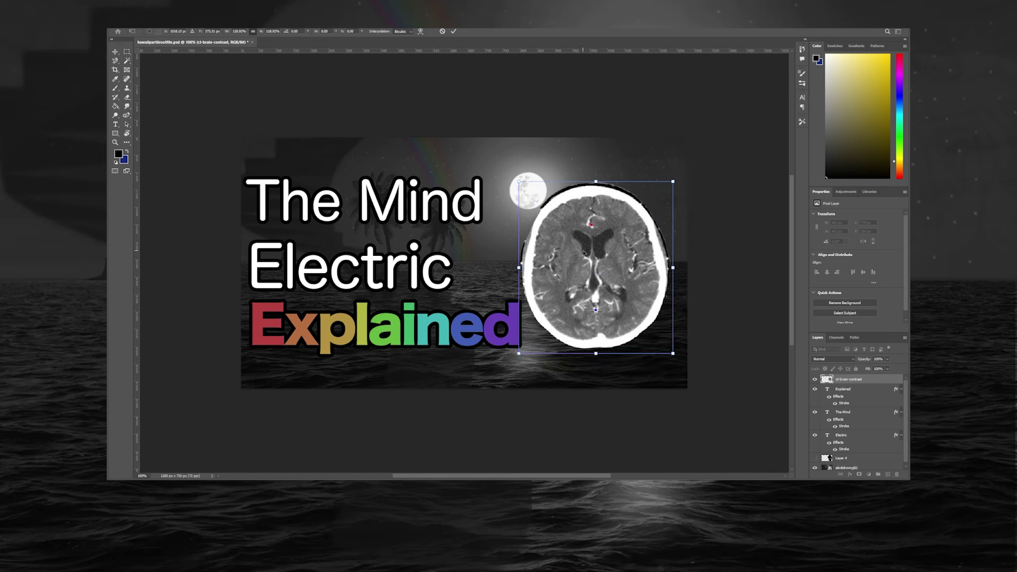
pyautogui.moveTo(584, 253); pyautogui.dragTo(587, 249)
pyautogui.click(200, 128)
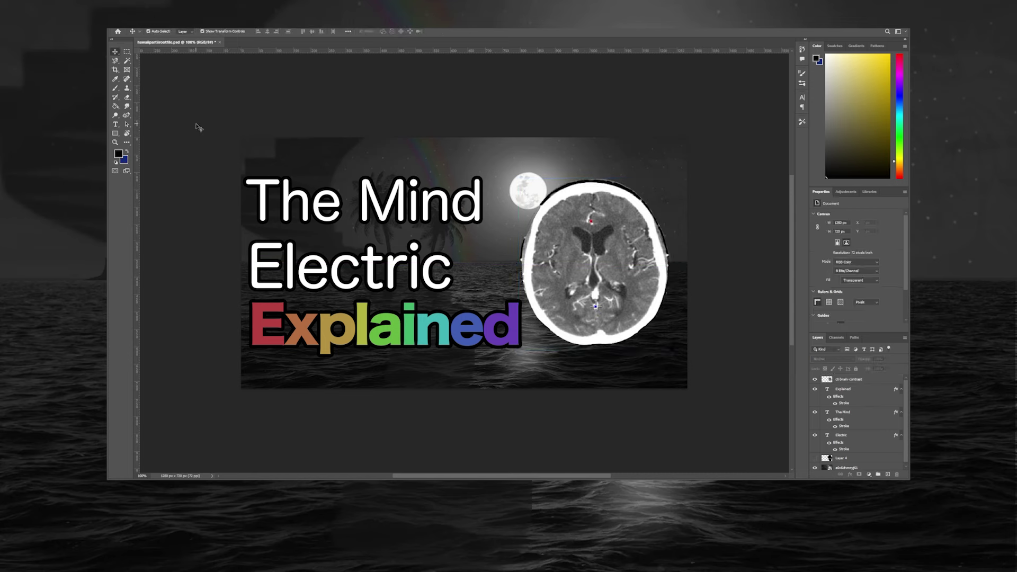
pyautogui.click(127, 98)
pyautogui.click(852, 381)
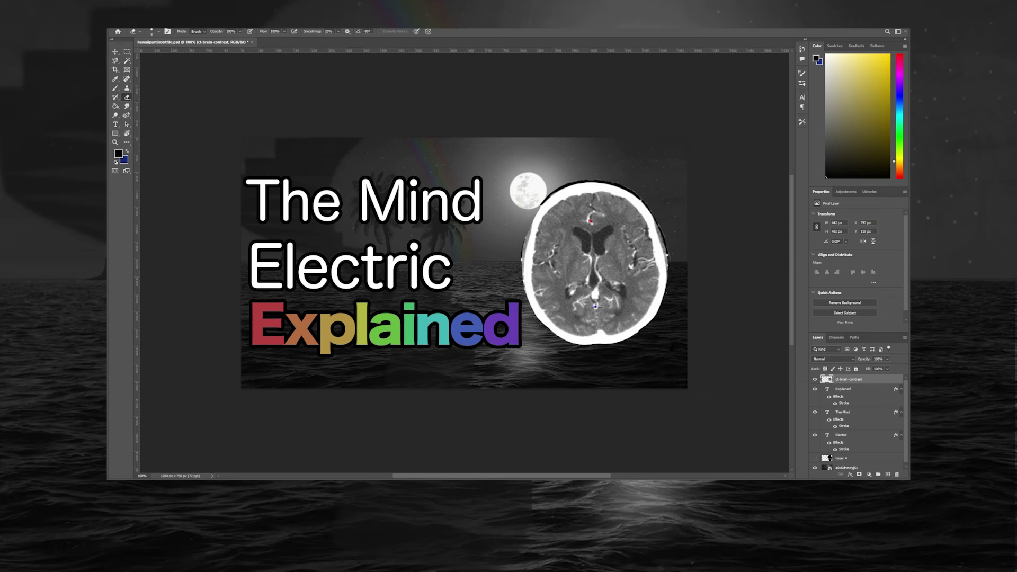
# - Marquee-select a strip across the upper-left edge of the brain scan and shift it left for a glitch effect
pyautogui.click(126, 52)
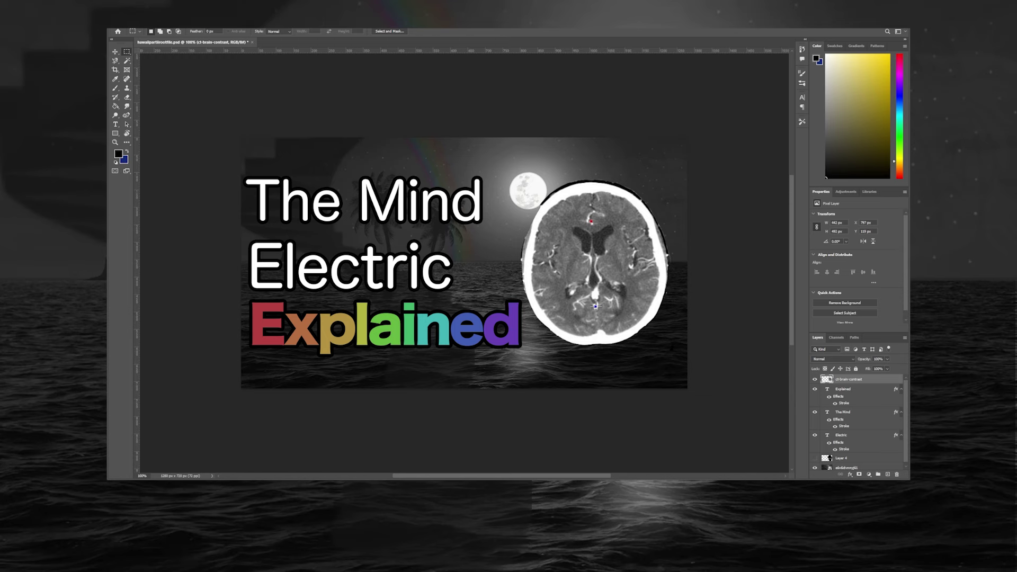
pyautogui.moveTo(516, 197); pyautogui.dragTo(577, 212)
pyautogui.press('v')
pyautogui.moveTo(558, 207); pyautogui.dragTo(539, 206)
pyautogui.click(699, 166)
# - Select a rectangular strip at the top right of the skull and shift it slightly right
pyautogui.press('m')
pyautogui.moveTo(598, 170); pyautogui.dragTo(648, 195)
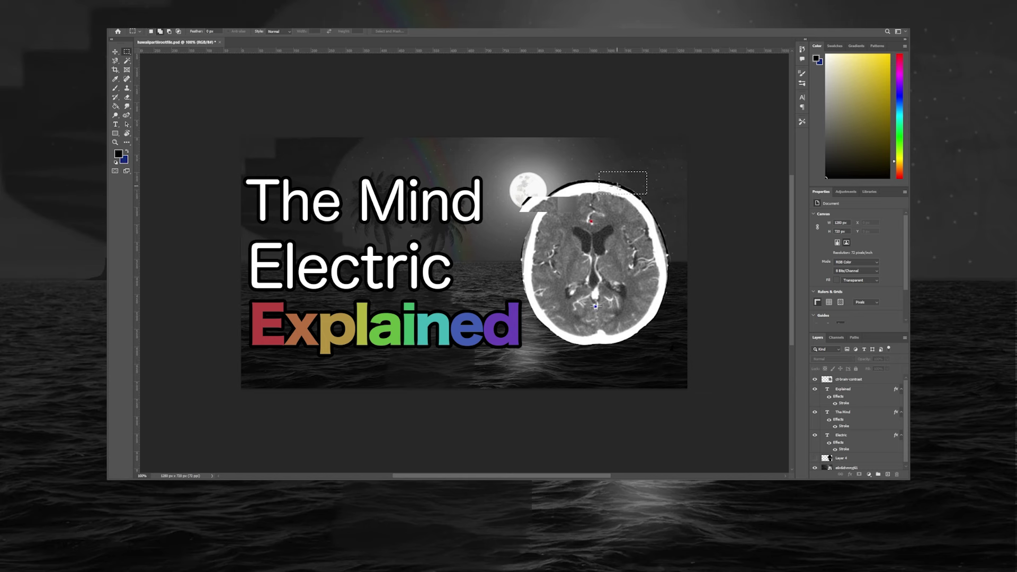
pyautogui.press('v')
pyautogui.moveTo(616, 189); pyautogui.dragTo(631, 192)
pyautogui.click(690, 139)
# - Cut a thin horizontal strip from the right half of the brain scan and offset it right past the skull edge
pyautogui.click(127, 52)
pyautogui.hotkey('ctrl', 'd')
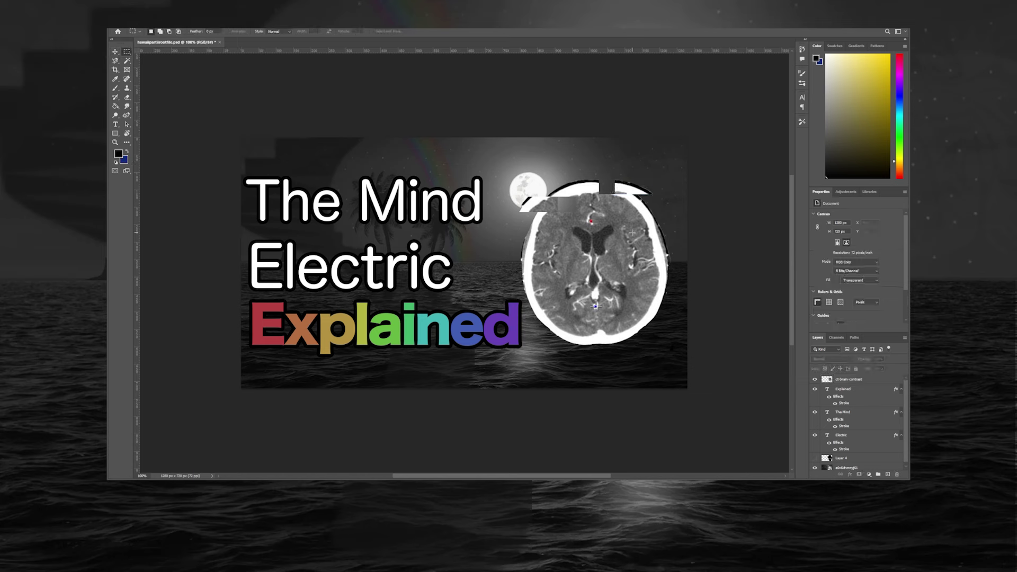
pyautogui.moveTo(634, 235); pyautogui.dragTo(655, 243)
pyautogui.click(115, 52)
pyautogui.click(477, 159)
# - Select a small strip at the middle of the skull's left edge and offset it left
pyautogui.click(127, 51)
pyautogui.moveTo(517, 255); pyautogui.dragTo(561, 271)
pyautogui.press('v')
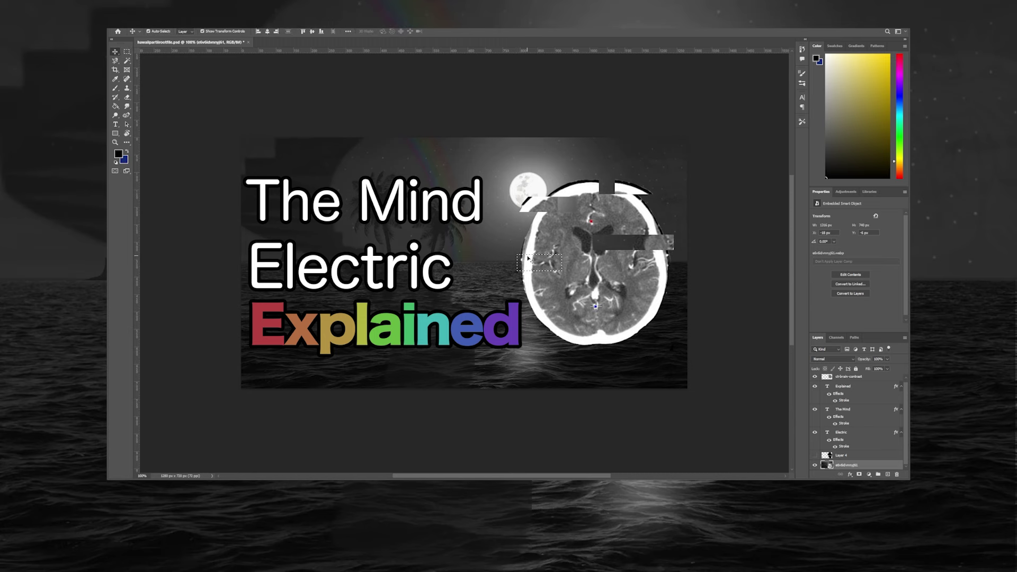
pyautogui.moveTo(528, 258); pyautogui.dragTo(519, 259)
# - Lock the ocean background image layer against edits
pyautogui.click(842, 459)
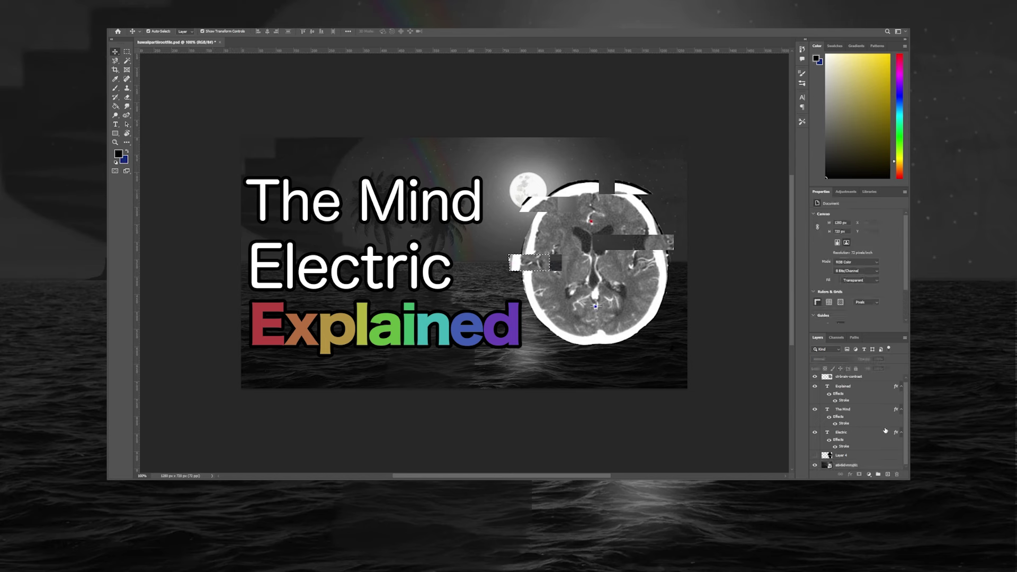
pyautogui.click(844, 465)
pyautogui.click(855, 369)
pyautogui.click(725, 306)
# - Select a small rectangle in the lower centre of the brain and shift it left
pyautogui.click(127, 52)
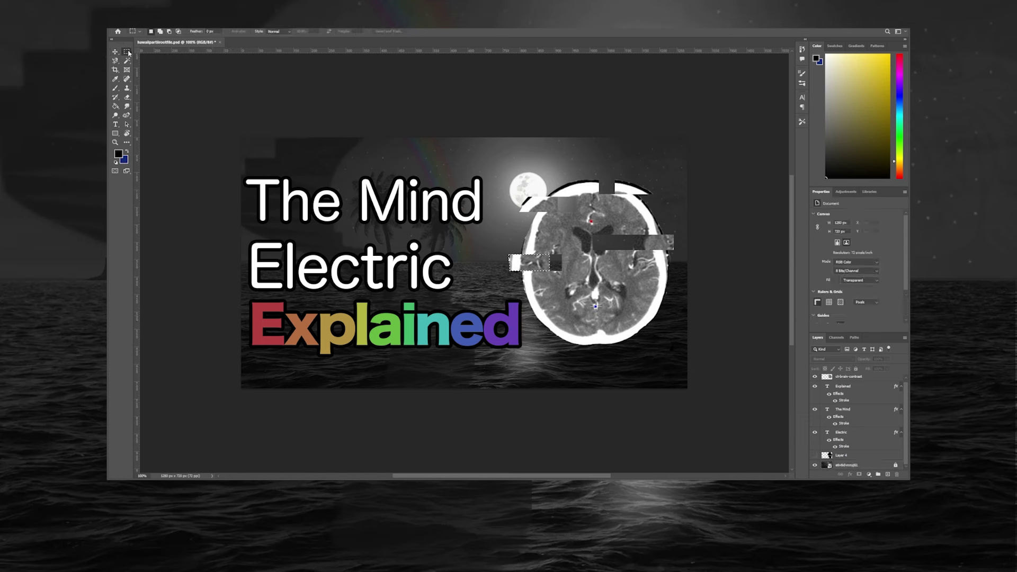
pyautogui.moveTo(590, 283); pyautogui.dragTo(629, 299)
pyautogui.click(115, 52)
pyautogui.moveTo(607, 290); pyautogui.dragTo(583, 290)
pyautogui.hotkey('ctrl', 'd')
# - Select a strip at the lower right of the skull and offset it right
pyautogui.press('m')
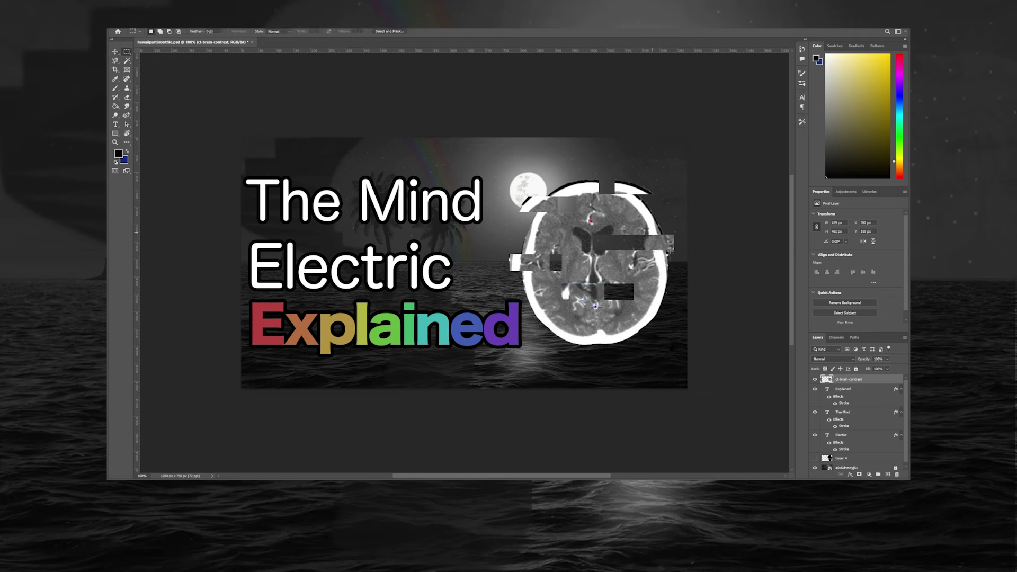
pyautogui.moveTo(665, 313); pyautogui.dragTo(620, 328)
pyautogui.press('v')
pyautogui.moveTo(647, 326); pyautogui.dragTo(661, 326)
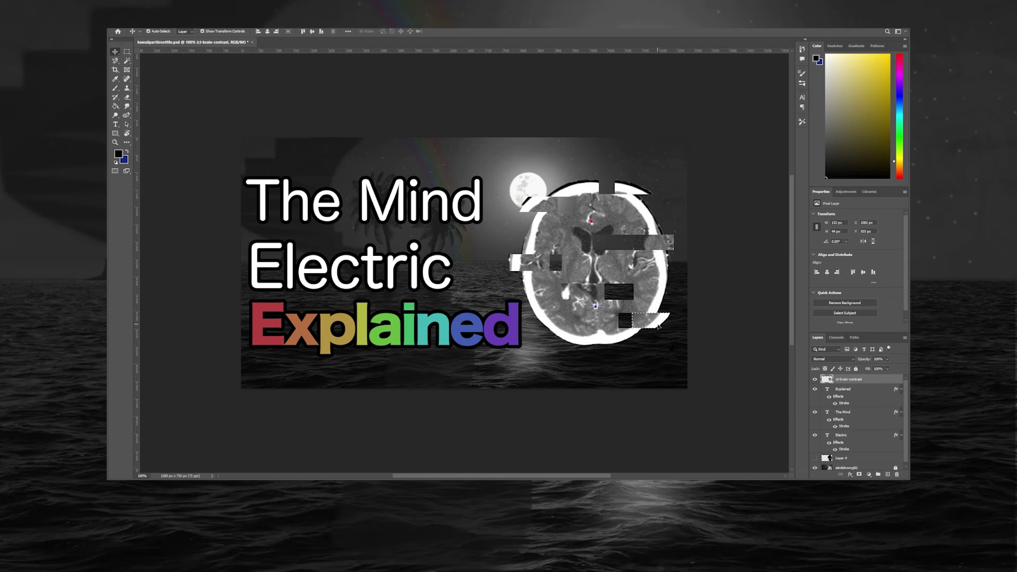
pyautogui.click(733, 284)
pyautogui.click(672, 241)
# - Select a strip along the bottom-left edge of the skull and offset it left
pyautogui.click(127, 51)
pyautogui.hotkey('ctrl', 'd')
pyautogui.moveTo(581, 352); pyautogui.dragTo(538, 331)
pyautogui.press('v')
pyautogui.moveTo(572, 345); pyautogui.dragTo(554, 344)
pyautogui.click(713, 206)
# - Select a strip at the skull's upper-right edge, shift it inward to the left, and clear the selection
pyautogui.press('m')
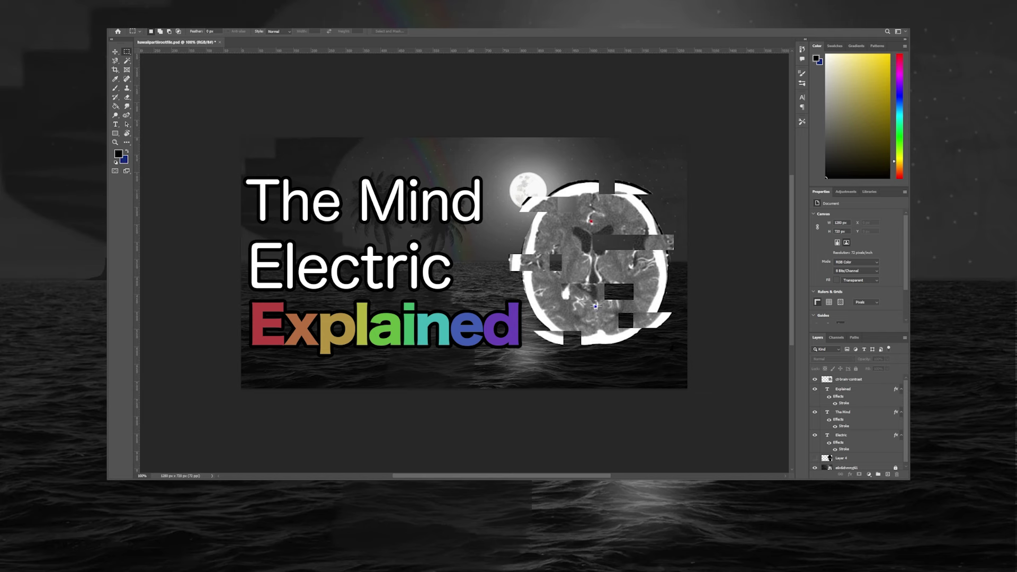
pyautogui.moveTo(668, 208); pyautogui.dragTo(629, 218)
pyautogui.press('v')
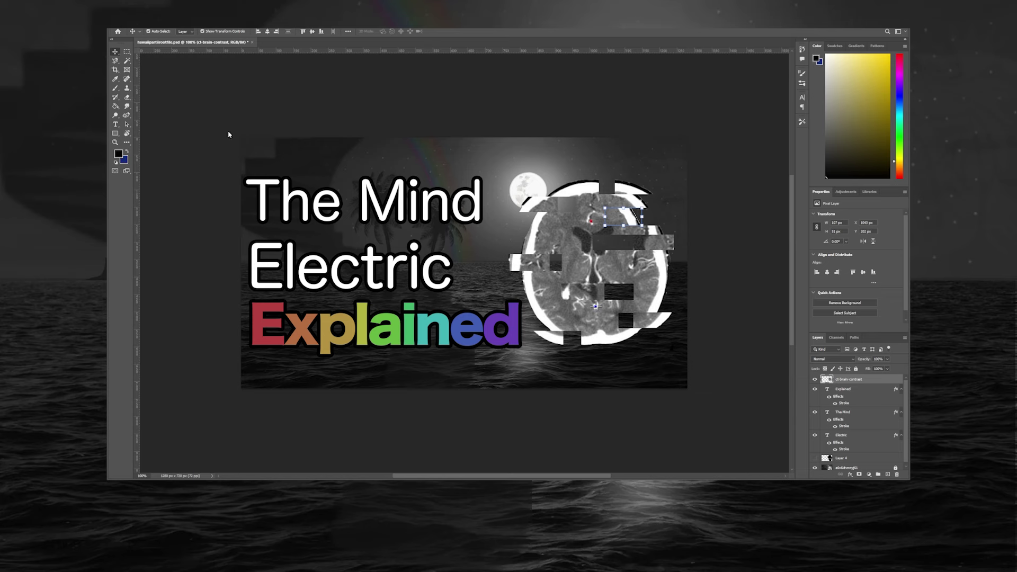
pyautogui.press('space')
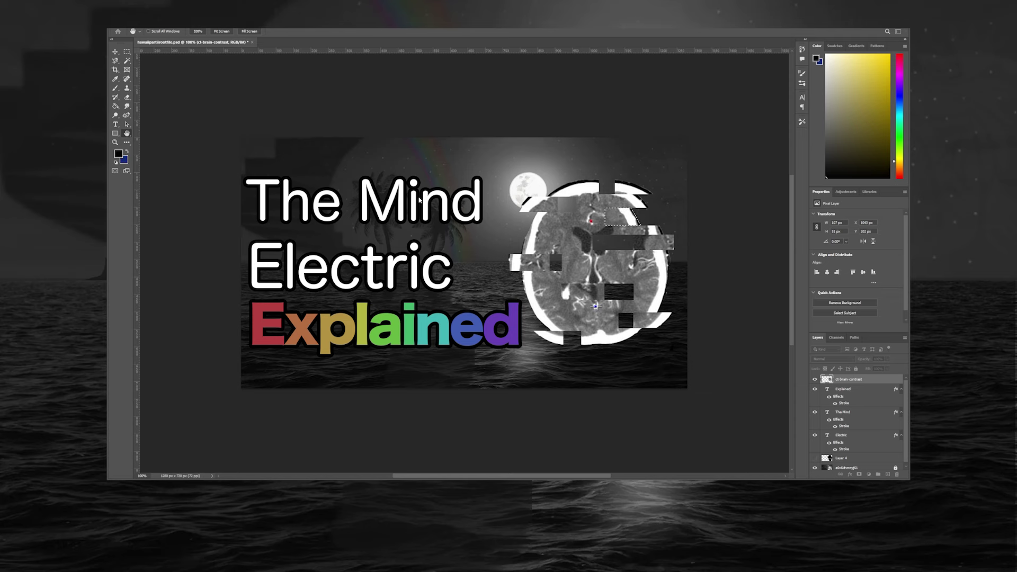
pyautogui.press('Delete')
pyautogui.click(474, 108)
# - Select a strip at the skull's upper-left edge above the earlier left offset and shift it inward to the right
pyautogui.click(126, 51)
pyautogui.click(510, 216)
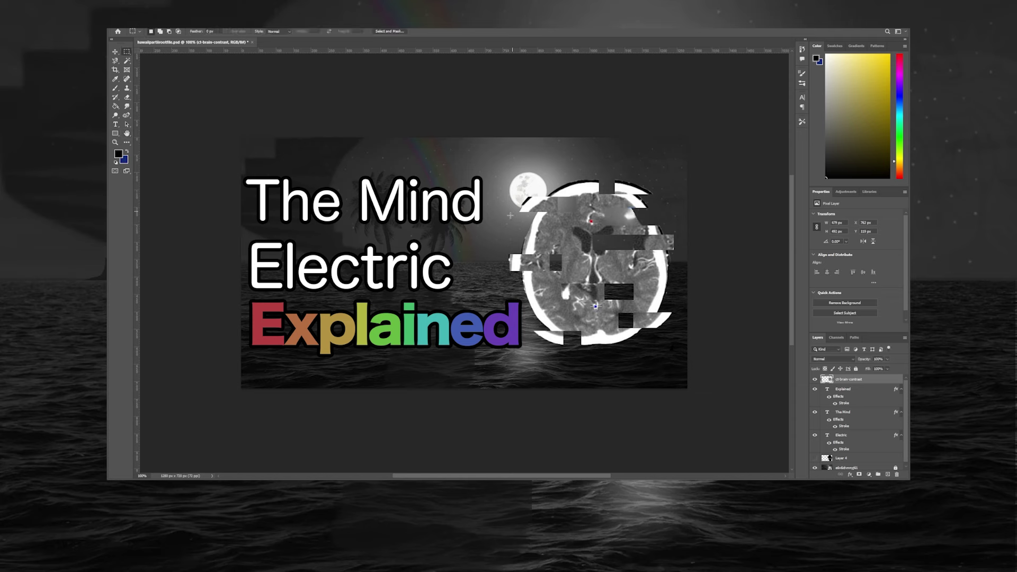
pyautogui.moveTo(521, 227); pyautogui.dragTo(556, 237)
pyautogui.press('v')
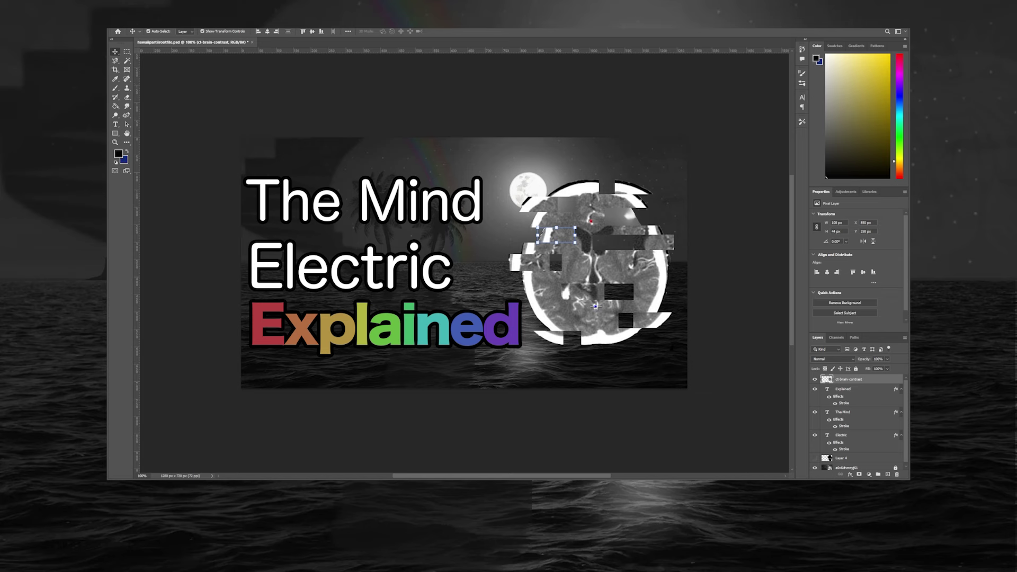
pyautogui.click(202, 31)
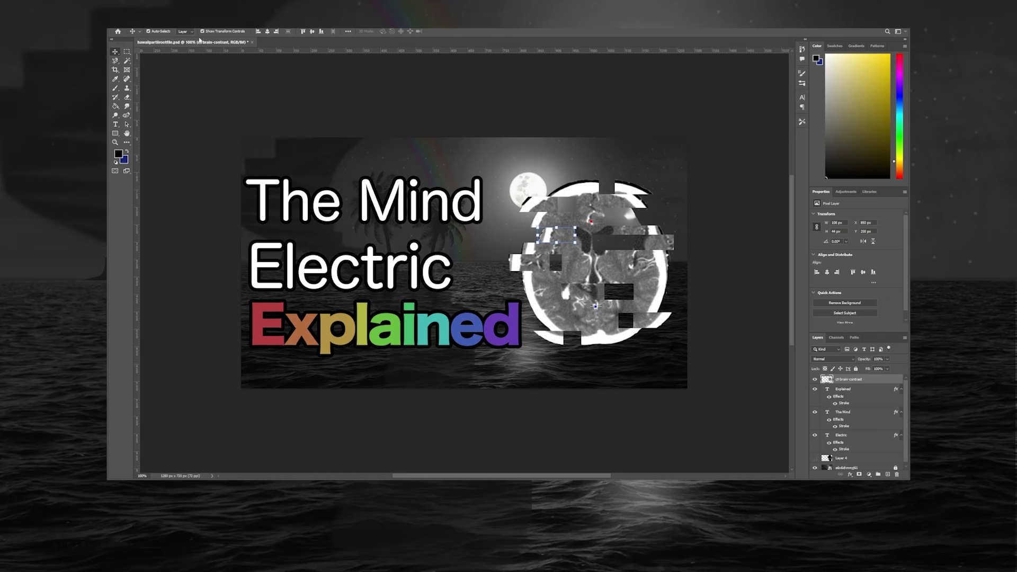